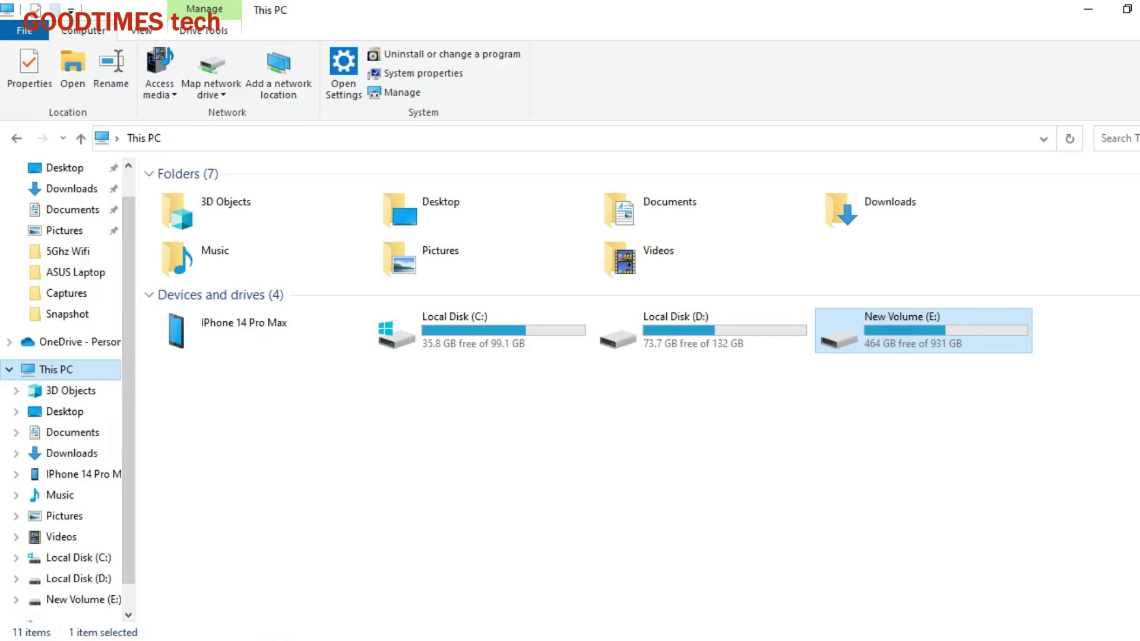
Step: Launch Computer Management via Manage on the This PC context menu
right_click(54, 369)
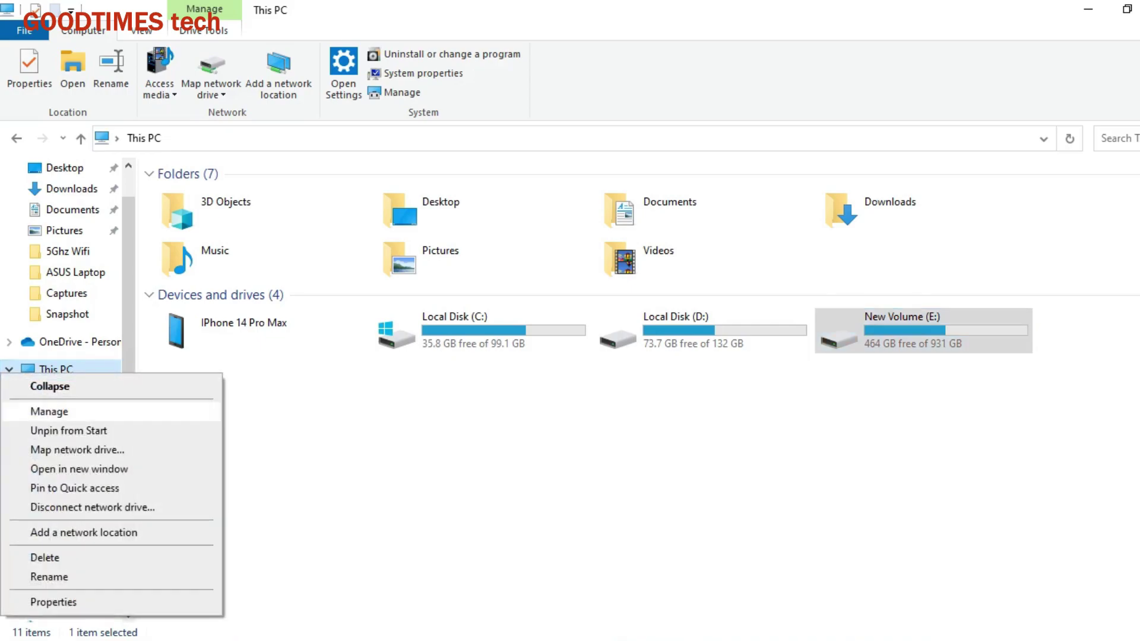
left_click(49, 411)
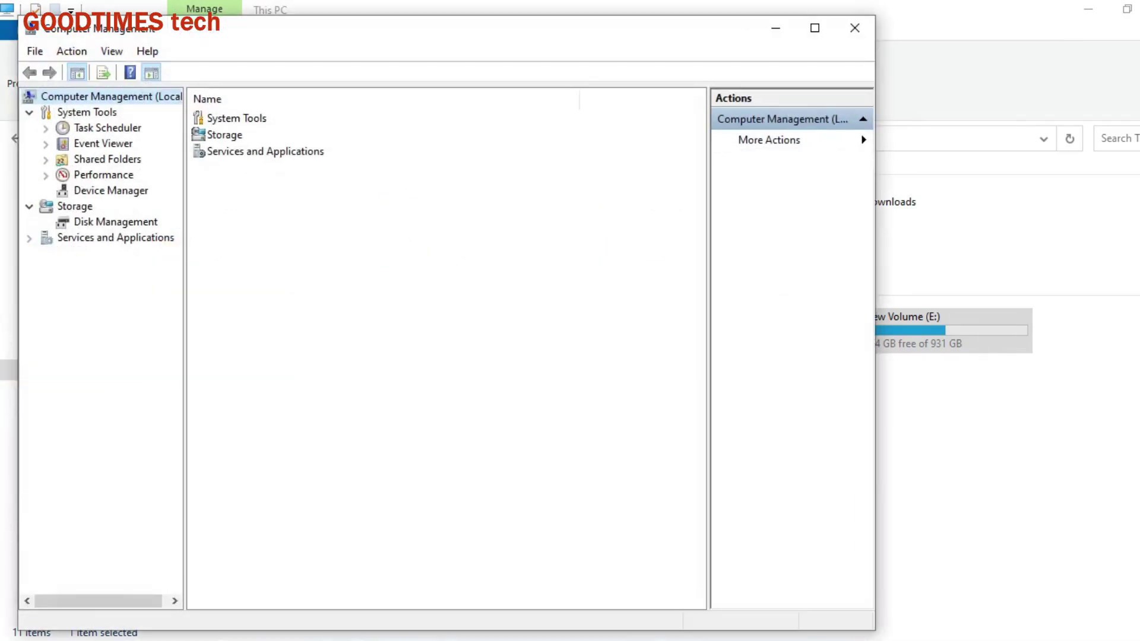
Step: Open Device Manager and expand the Network adapters category
left_click(110, 190)
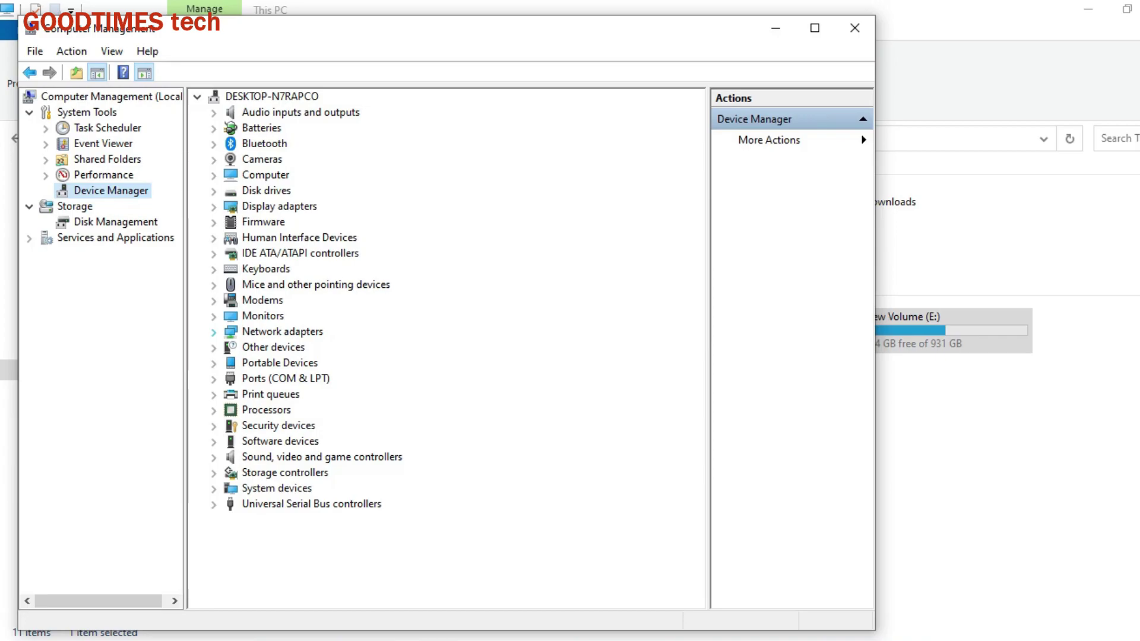
left_click(213, 332)
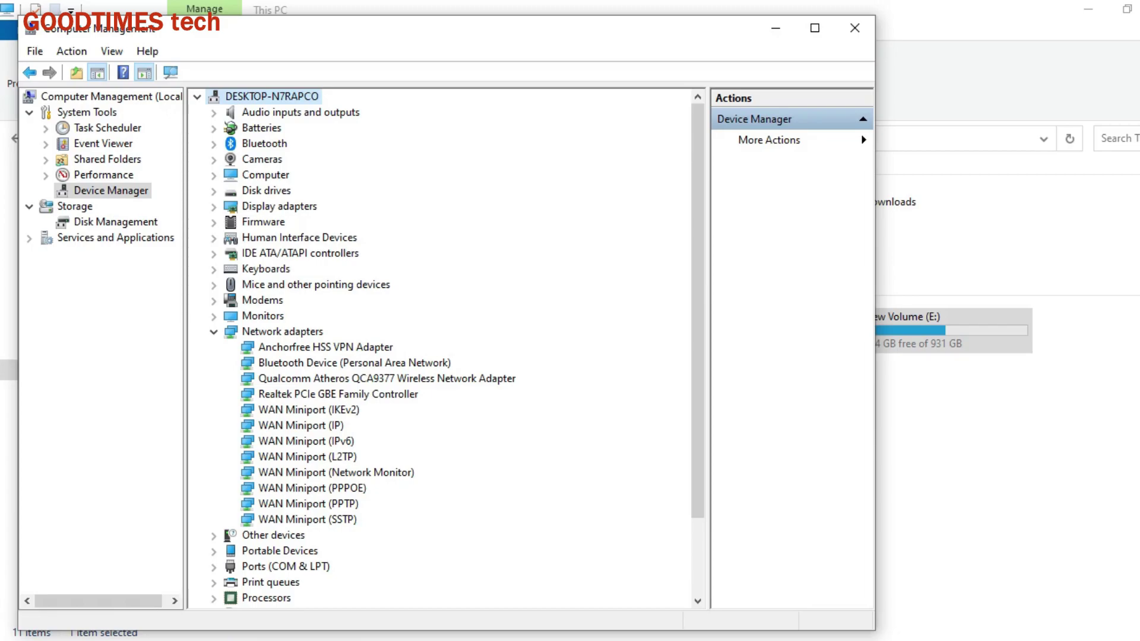
Step: Open Properties for the Qualcomm Atheros QCA9377 Wireless Network Adapter
left_click(387, 379)
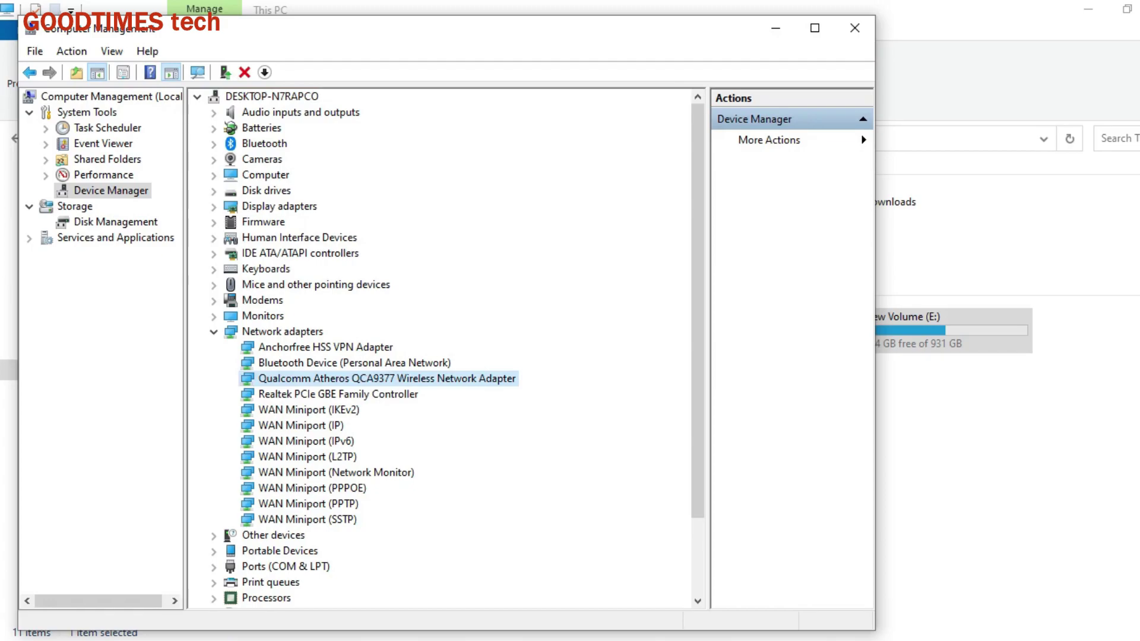
right_click(364, 377)
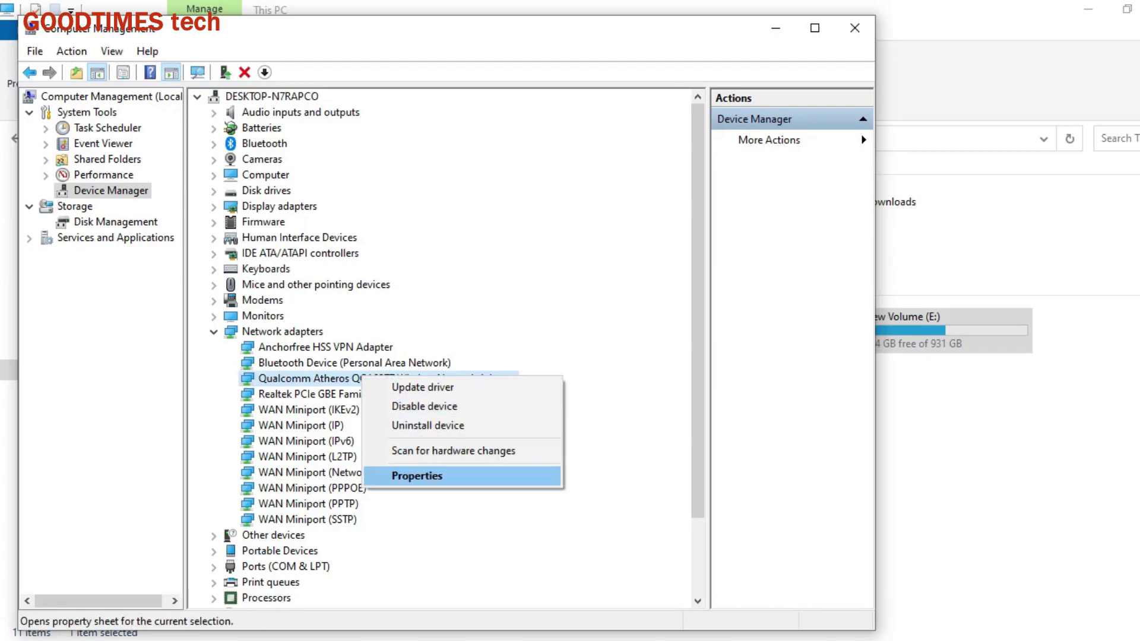
key("Return")
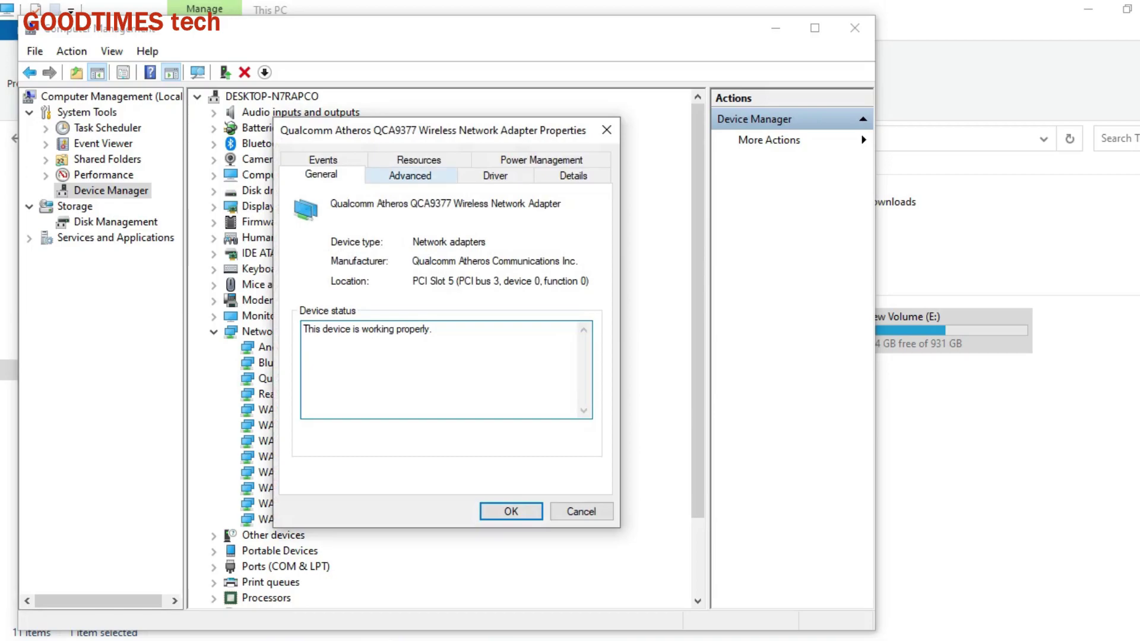
Step: Select Preferred Band on the Advanced tab, showing 1 - No Preference
left_click(410, 176)
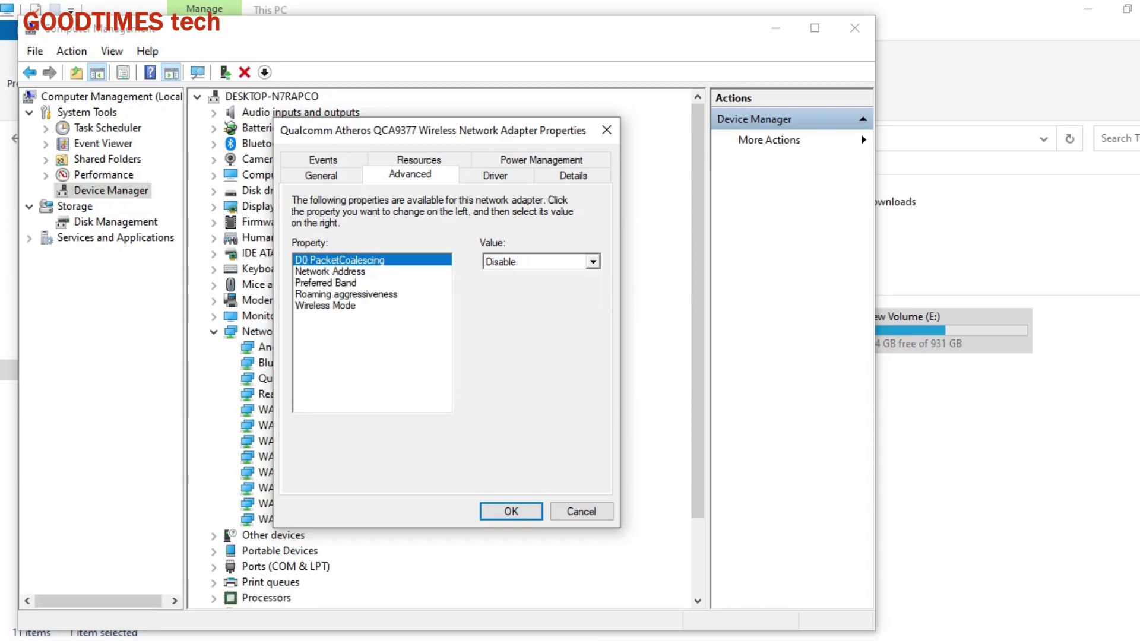
key("Down")
key("Down")
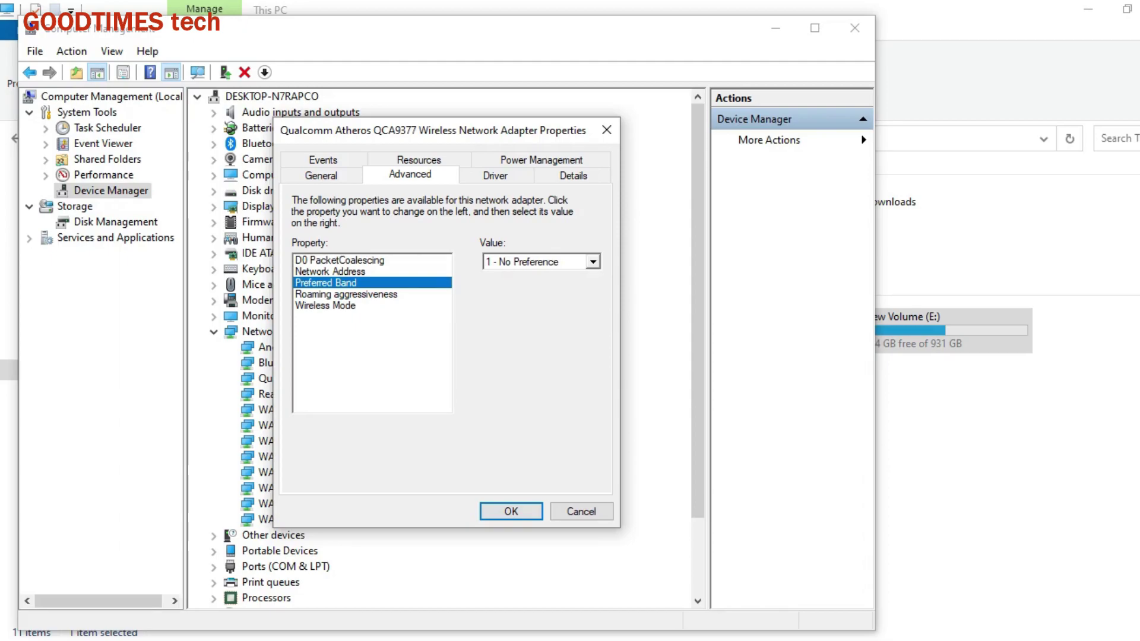
Step: Browse the Preferred Band values, then close the list keeping No Preference
left_click(592, 261)
key("Down")
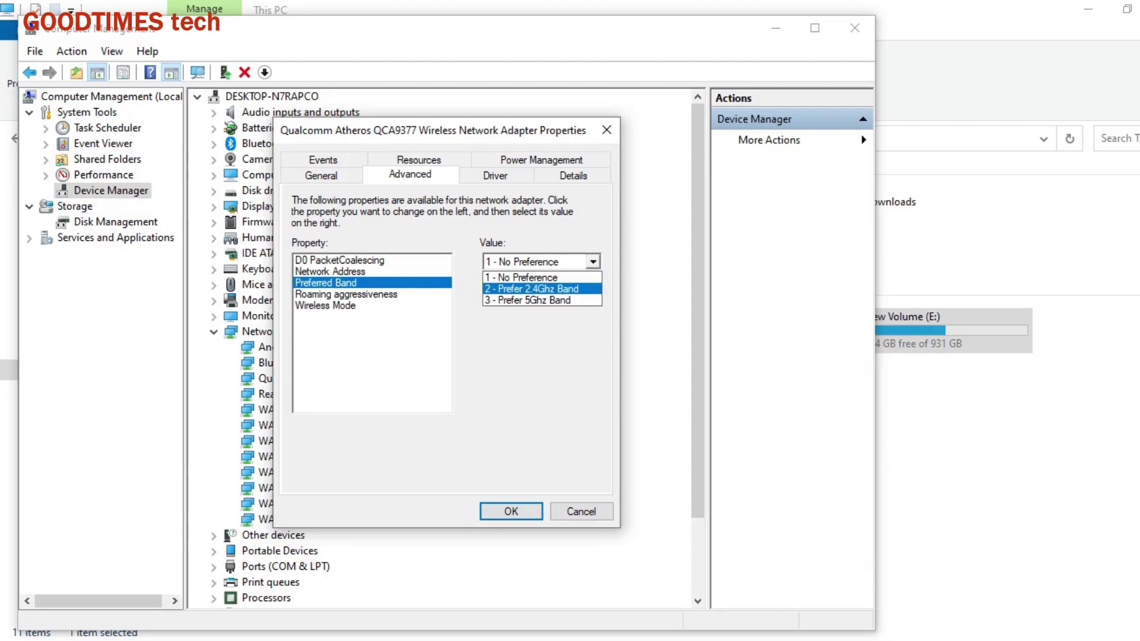
key("Down")
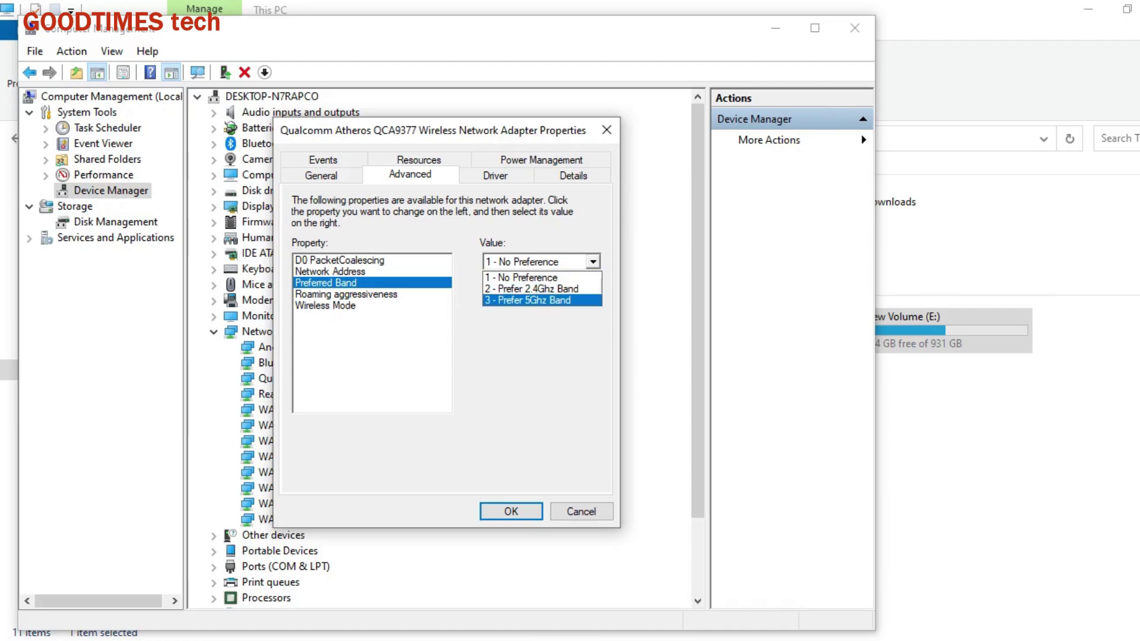
key("Escape")
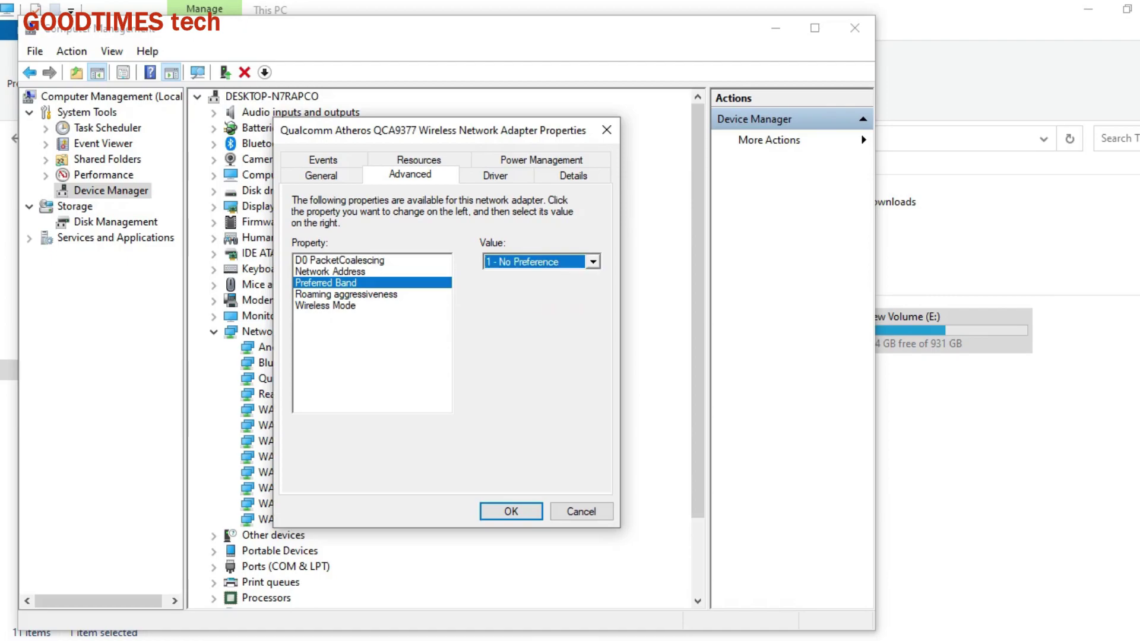
key("alt+Down")
key("Down")
key("Down")
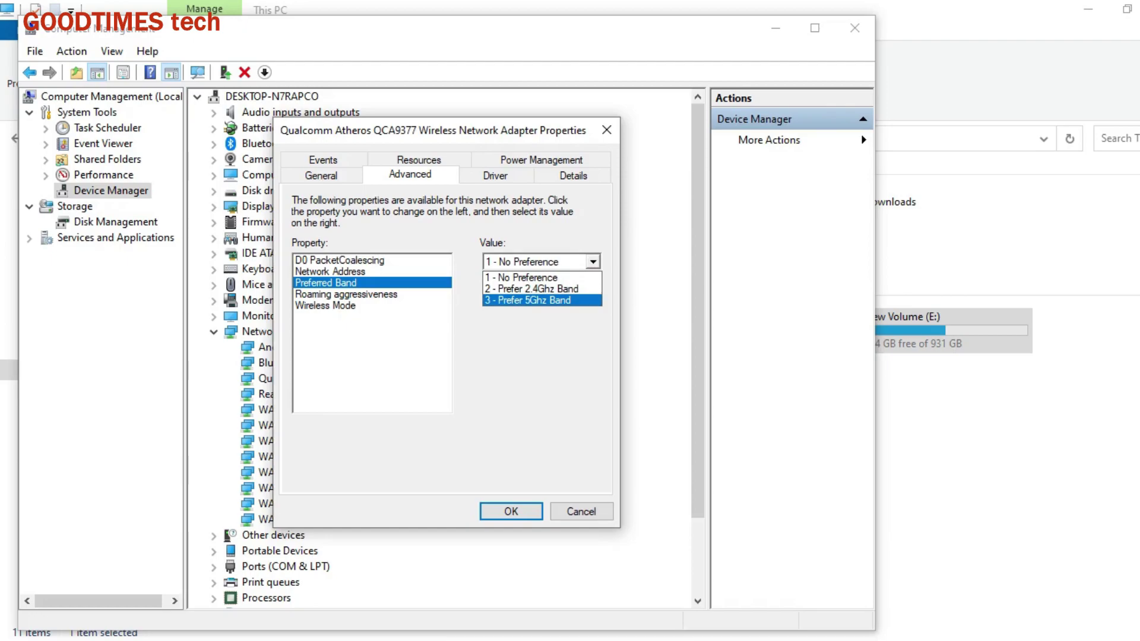
key("Up")
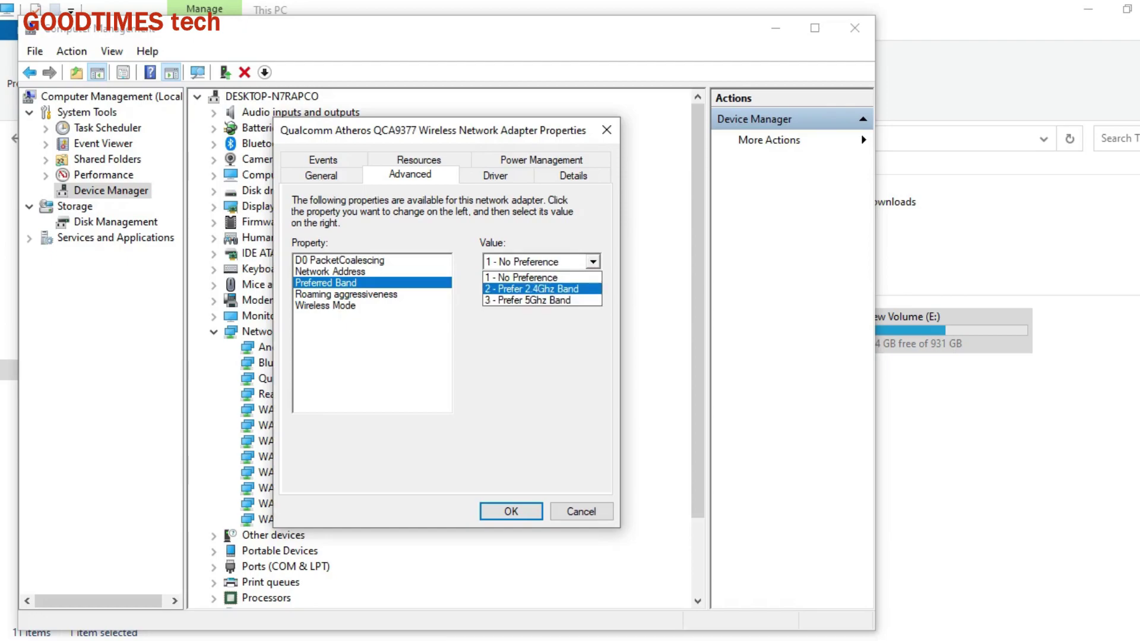
key("Up")
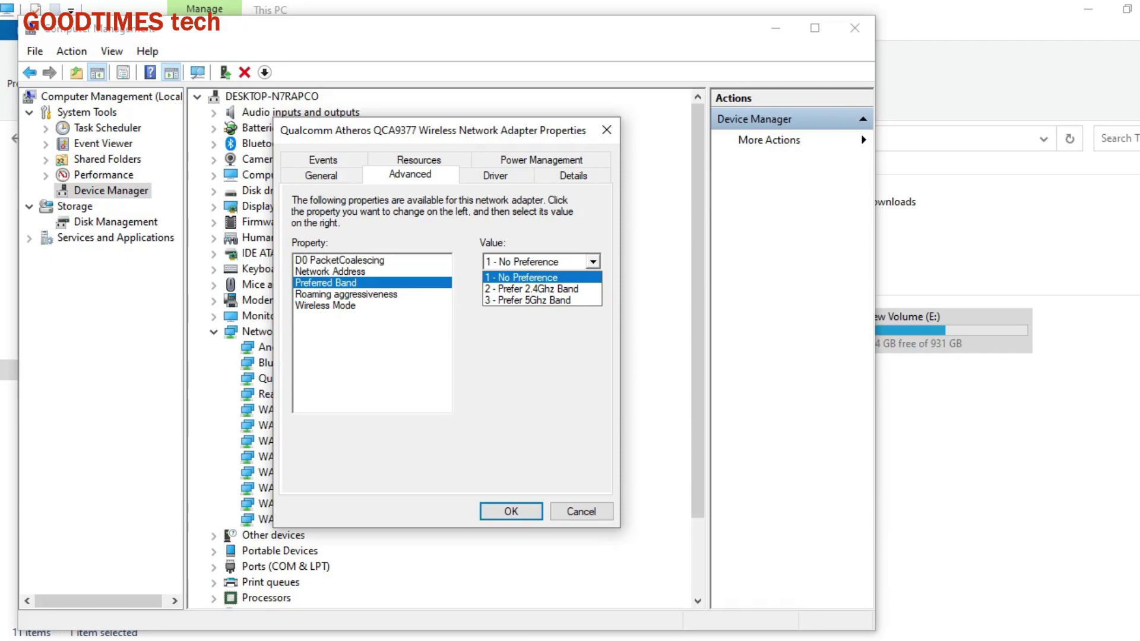
key("Down")
key("Down")
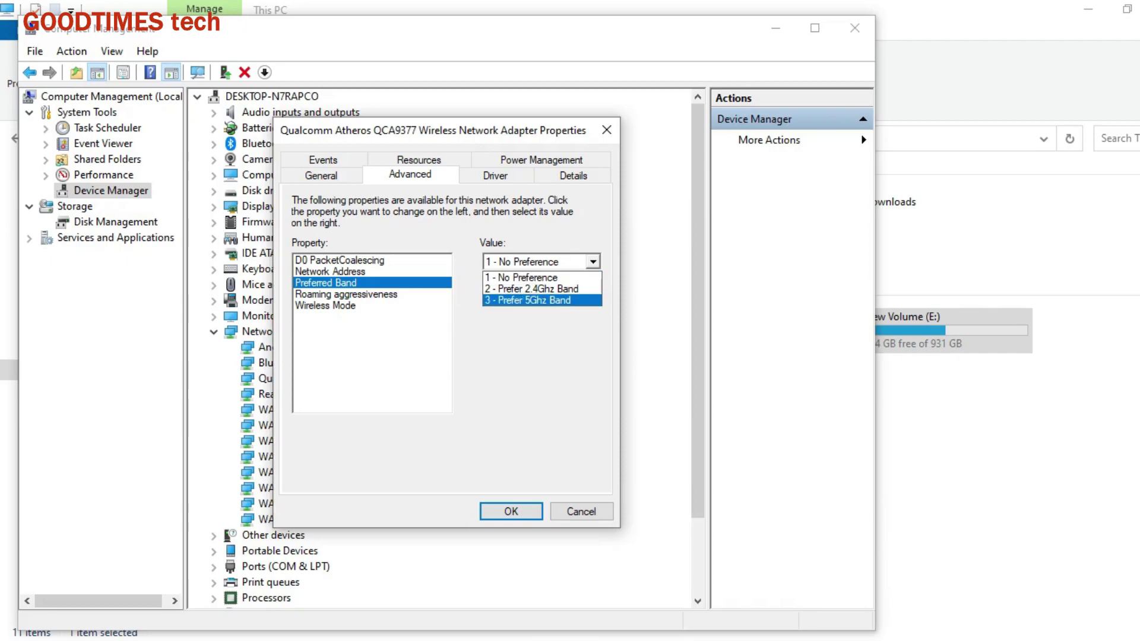
key("Escape")
Step: Reopen the Preferred Band list and highlight 3 - Prefer 5Ghz Band
key("alt+Down")
key("Down")
key("Down")
key("Up")
key("Up")
key("Down")
key("Down")
key("Up")
key("Up")
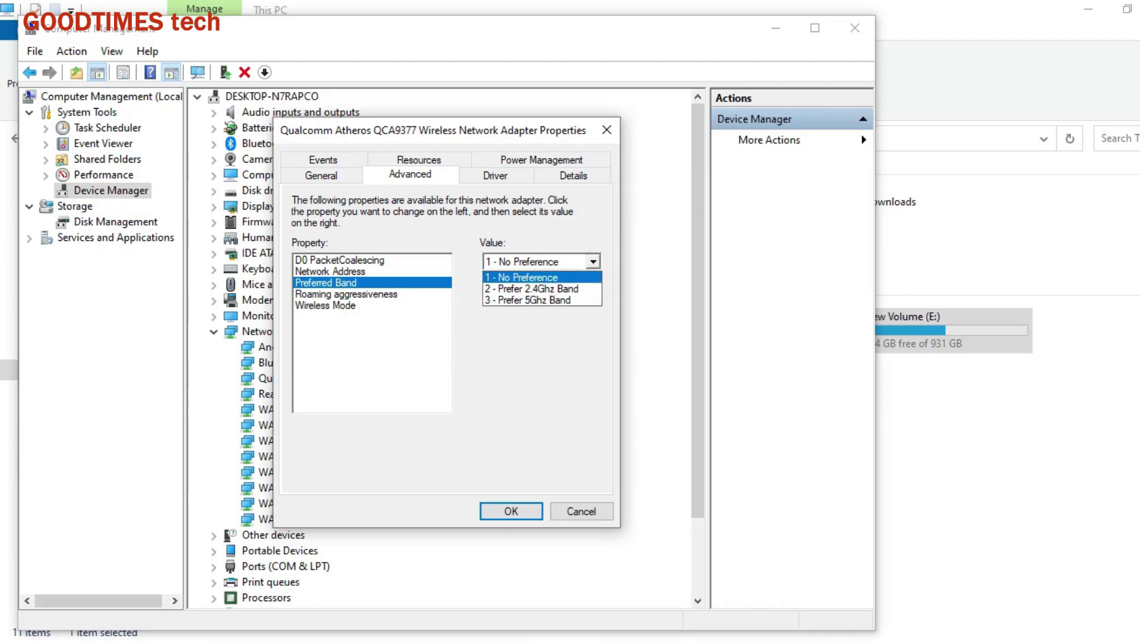
key("Down")
key("Down")
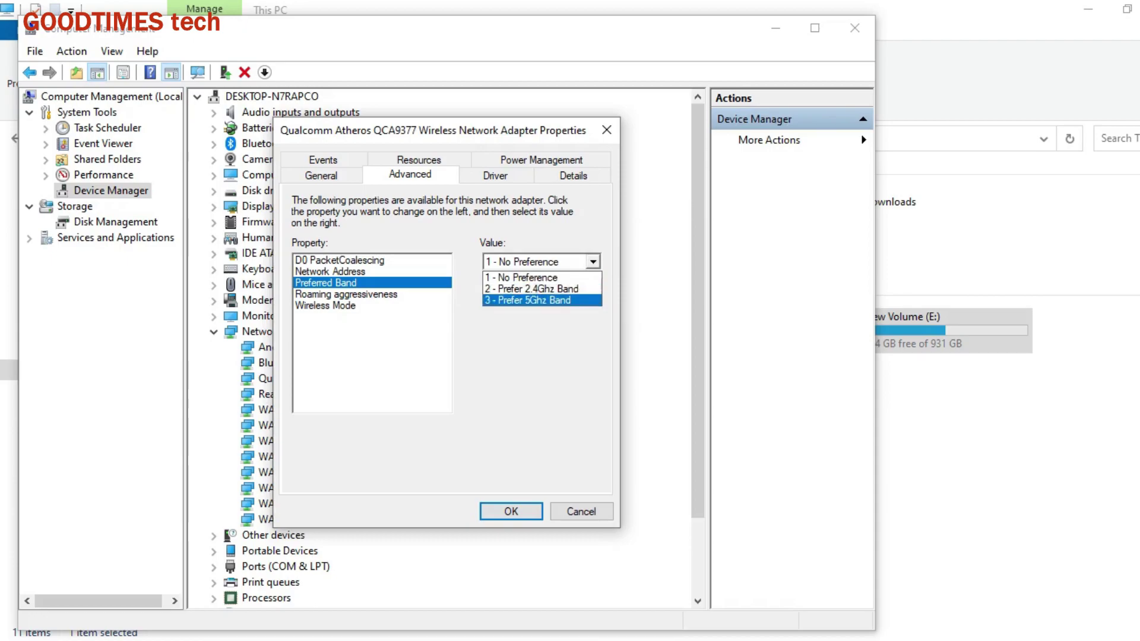
key("Up")
key("Up")
key("Down")
key("Down")
key("Up")
key("Up")
key("Down")
key("Down")
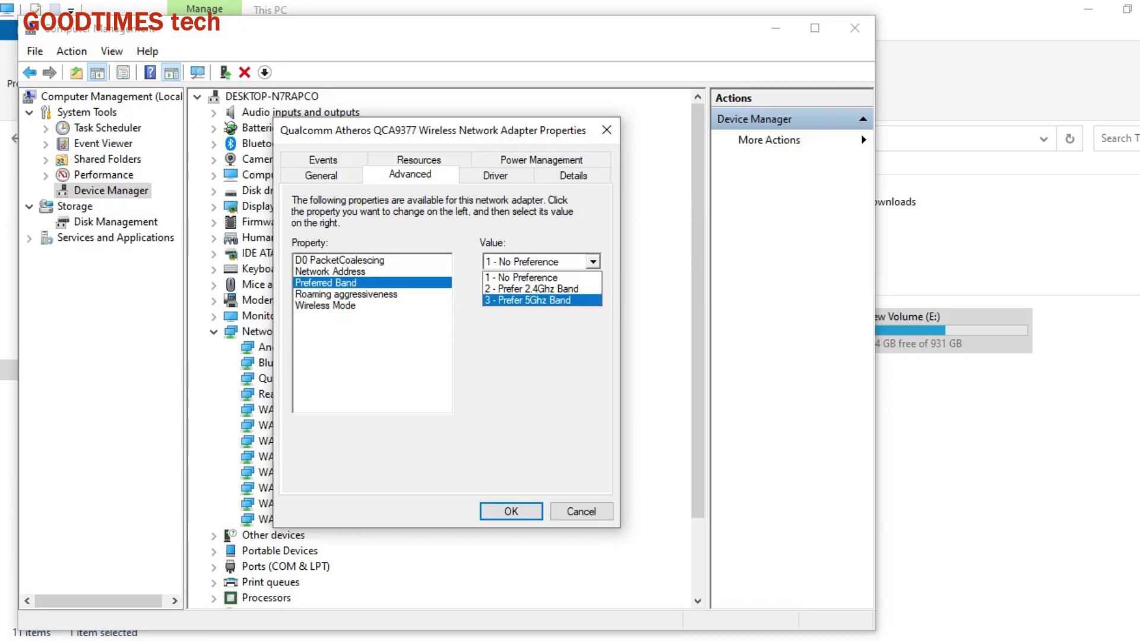